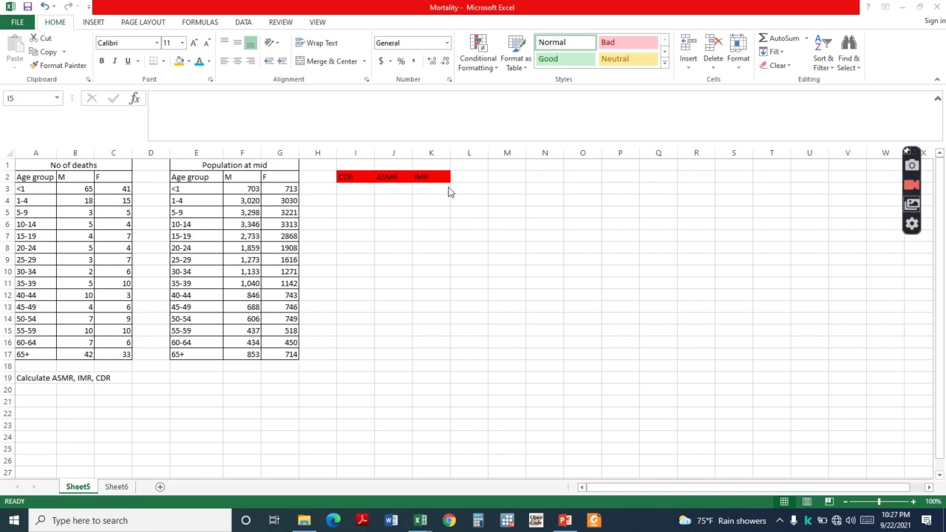
# - Enter =SUM(B3:C17)/SUM(F3:G17)*1000 in I3, giving a CDR of 8
pyautogui.click(357, 187)
pyautogui.click(357, 187)
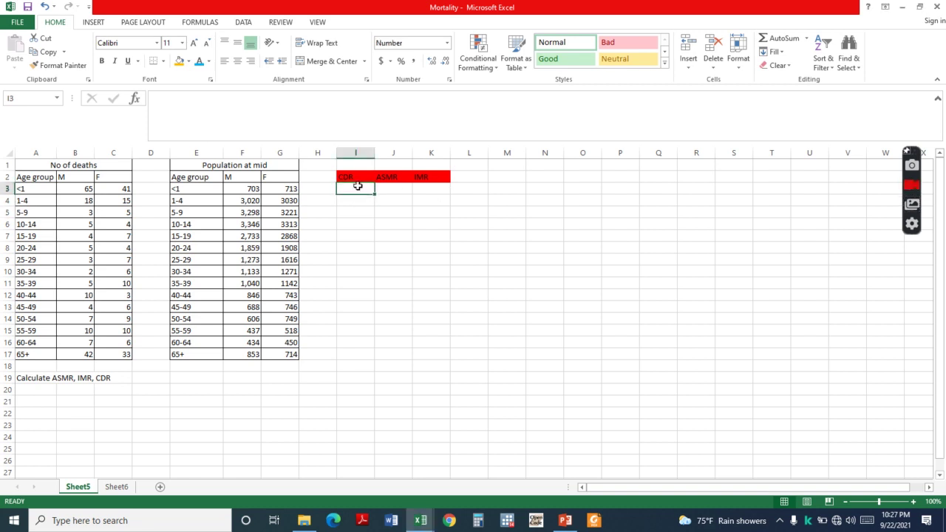
pyautogui.write('=')
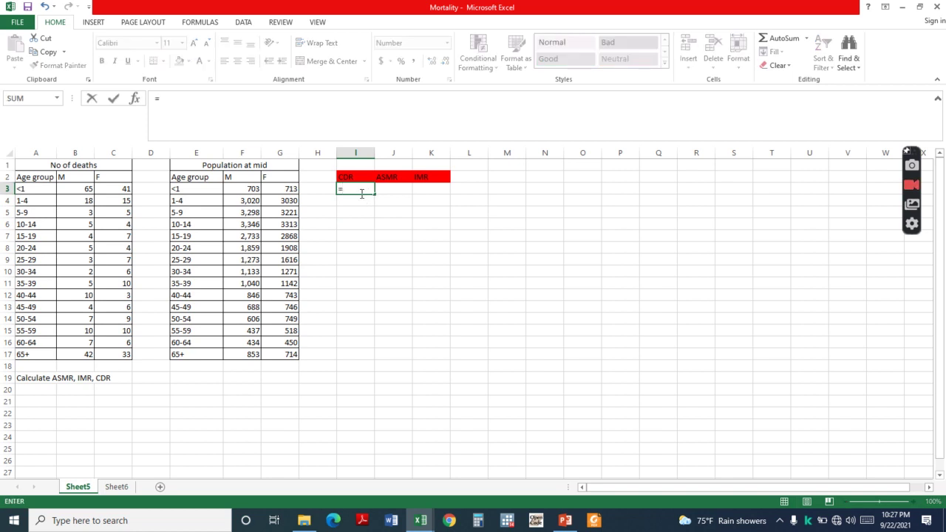
pyautogui.click(83, 189)
pyautogui.moveTo(99, 198); pyautogui.dragTo(122, 353)
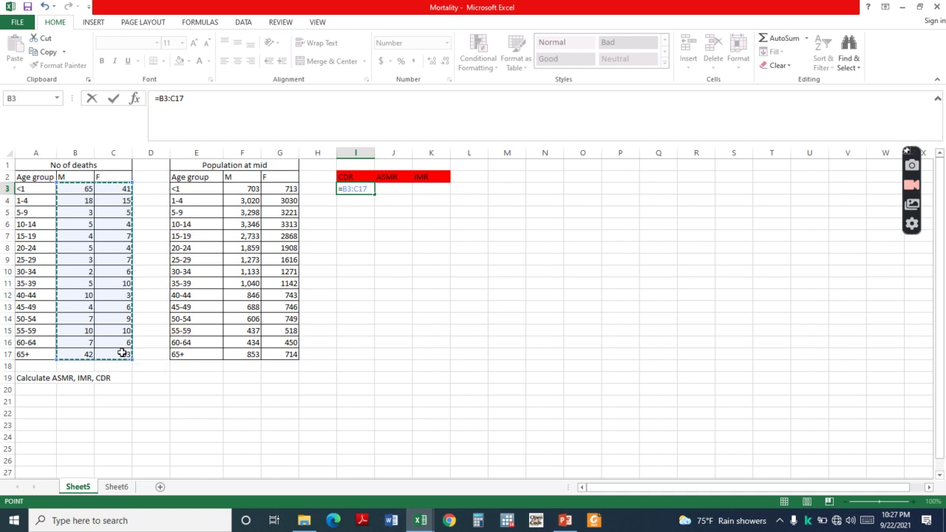
pyautogui.write(')')
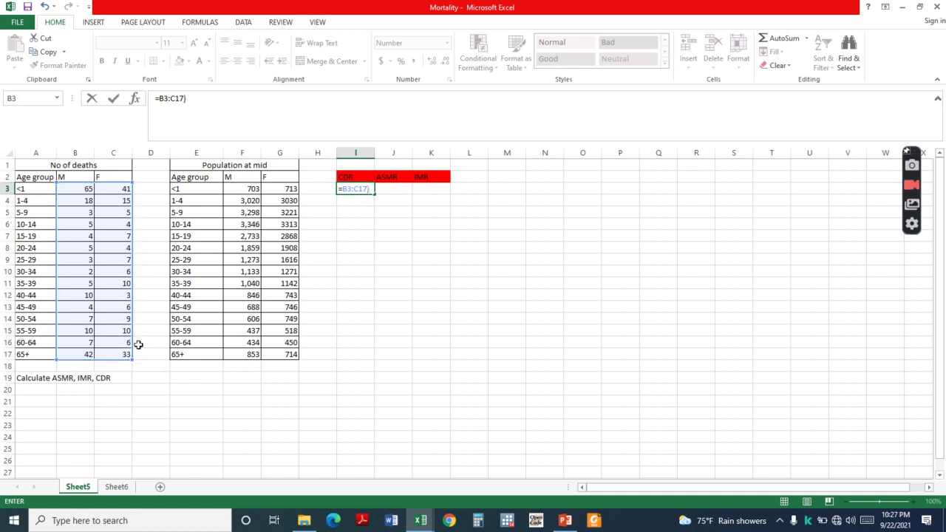
pyautogui.click(342, 191)
pyautogui.write('sum')
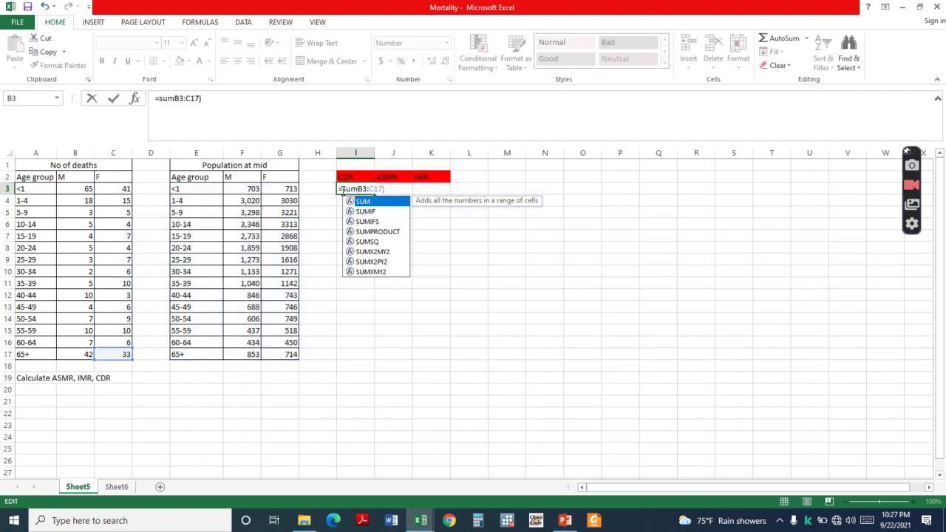
pyautogui.write('(B3:C17)')
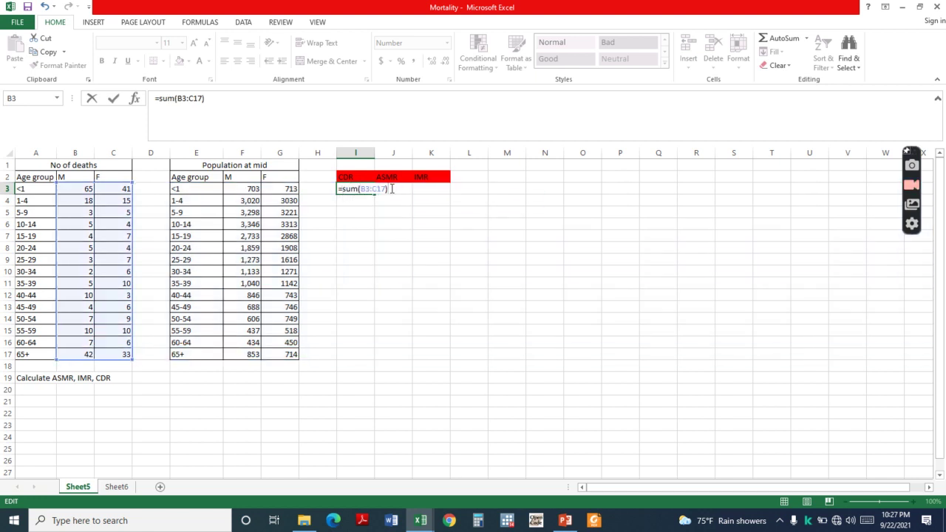
pyautogui.write('/sum(')
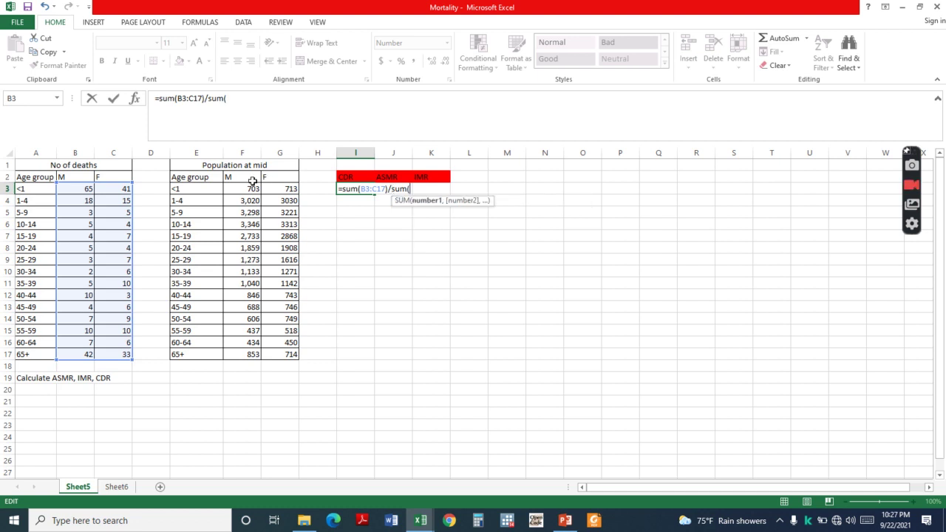
pyautogui.moveTo(247, 179); pyautogui.dragTo(293, 356)
pyautogui.click(246, 189)
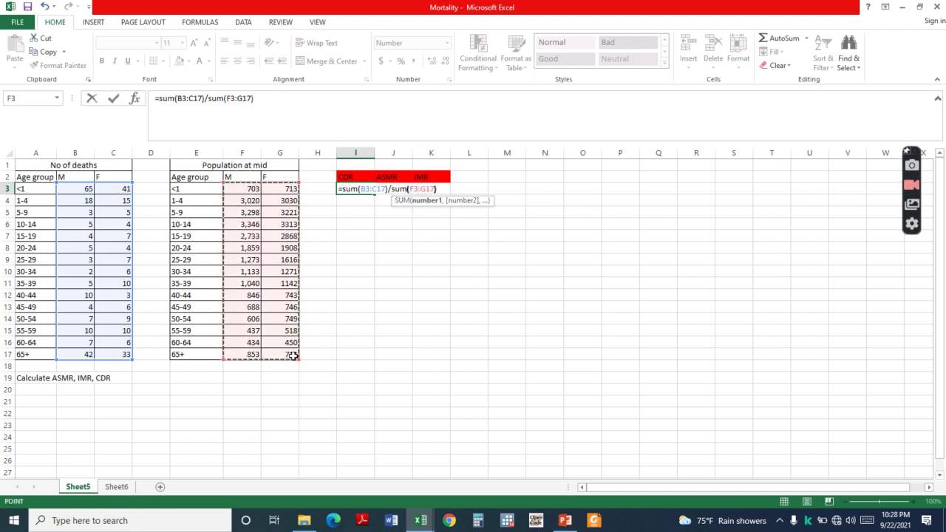
pyautogui.write(')*1000')
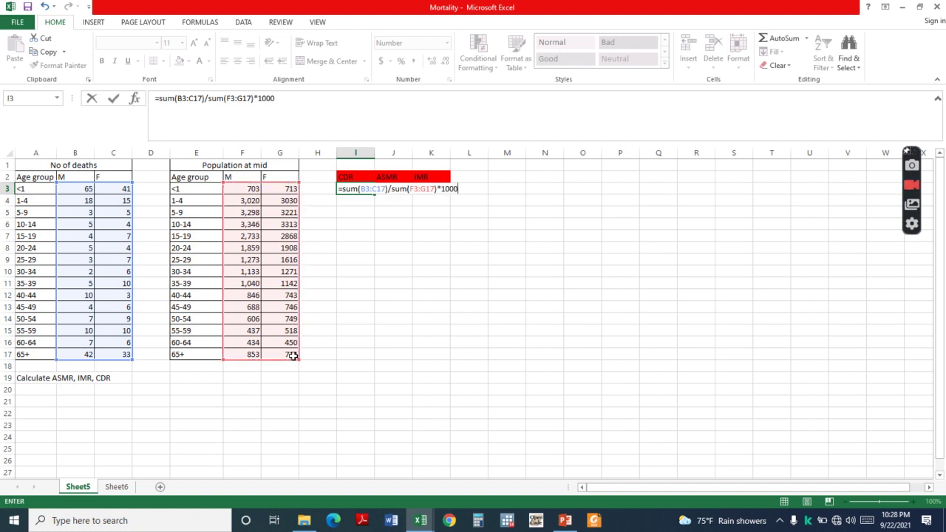
pyautogui.press('Return')
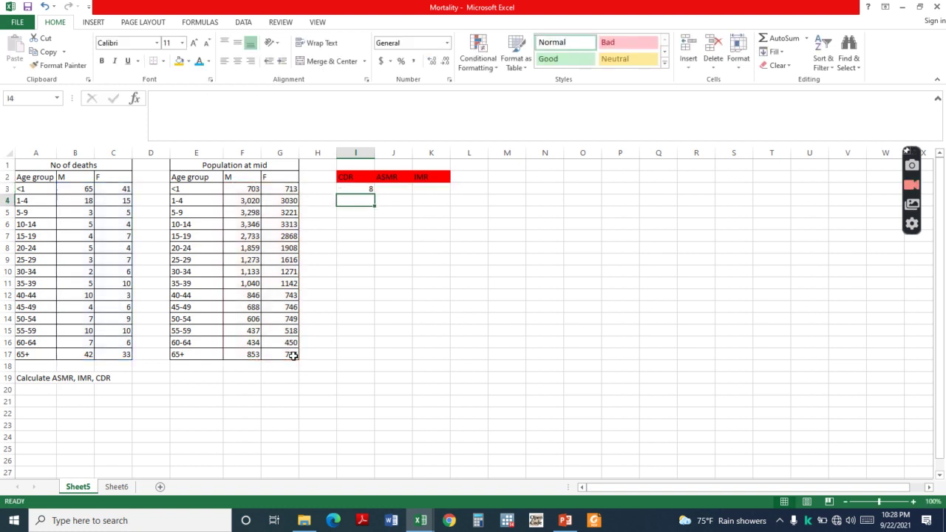
# - Enter =SUM(B3:C3)/SUM(F3:G3)*1000 in J3 for an under-1 ASMR of 75
pyautogui.click(395, 190)
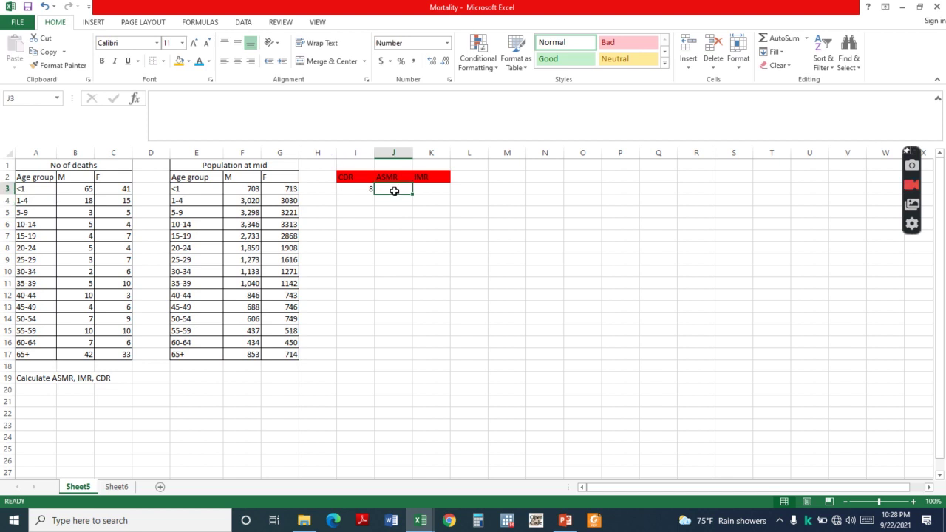
pyautogui.write('=')
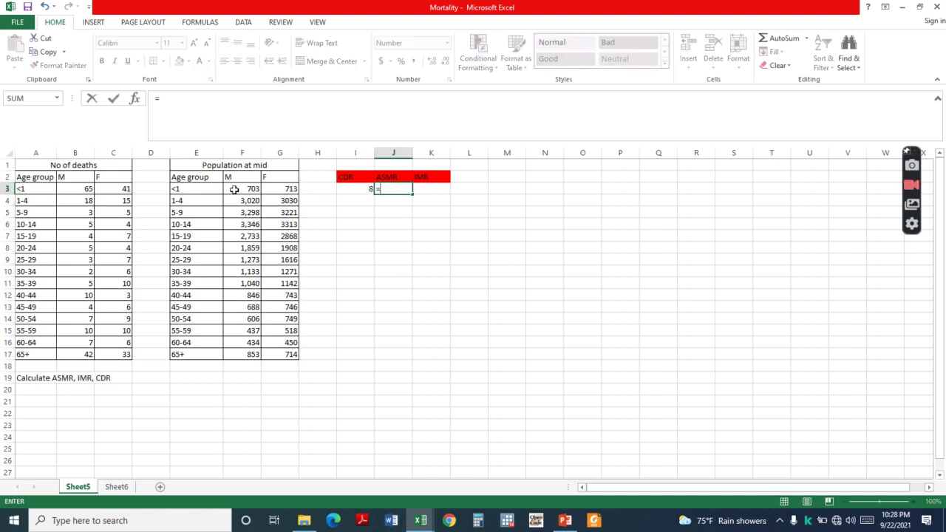
pyautogui.write('sum')
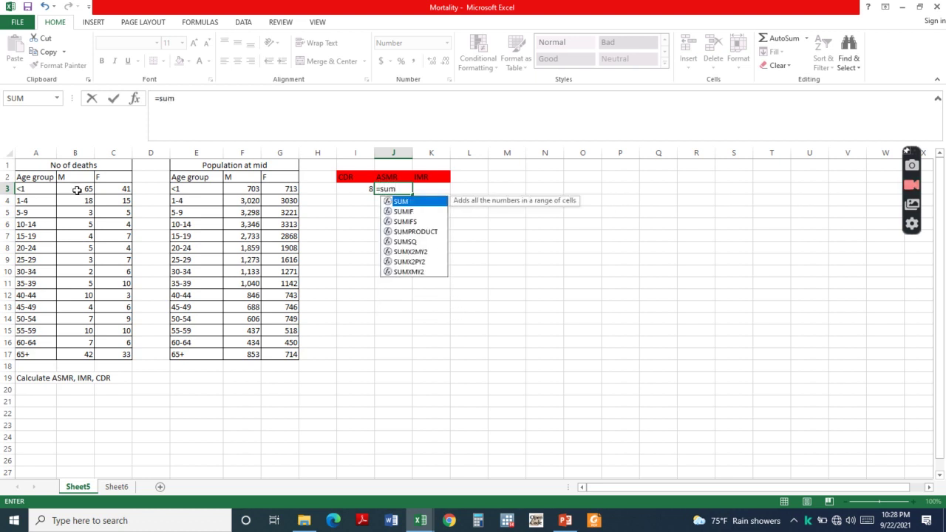
pyautogui.write('(')
pyautogui.moveTo(76, 191); pyautogui.dragTo(129, 186)
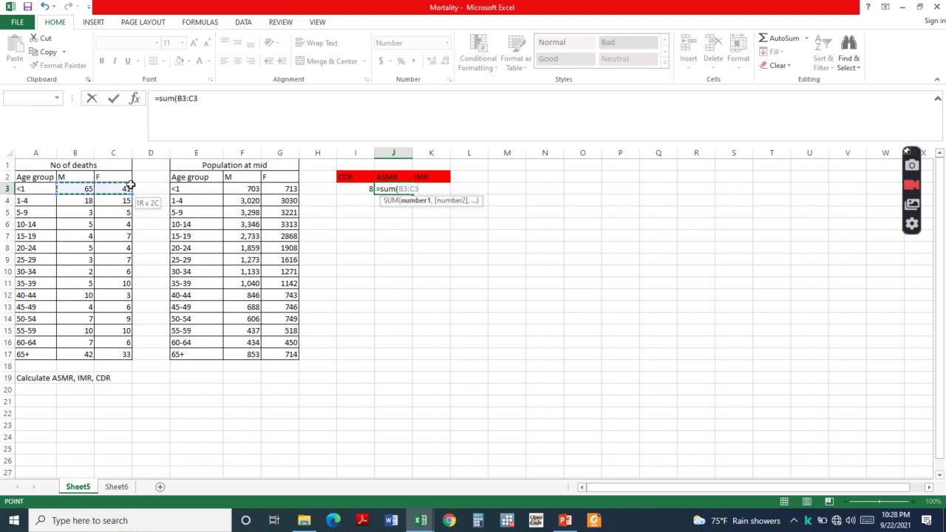
pyautogui.write(')/')
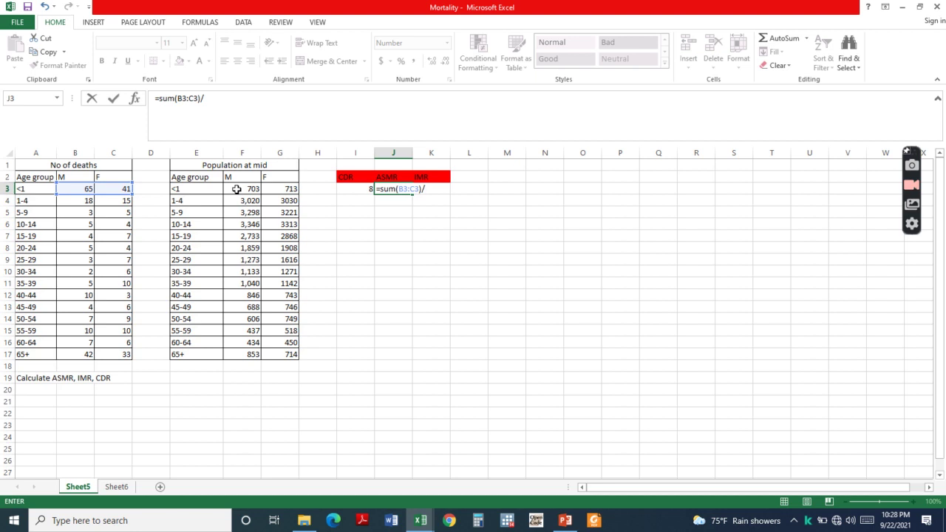
pyautogui.write('sum(')
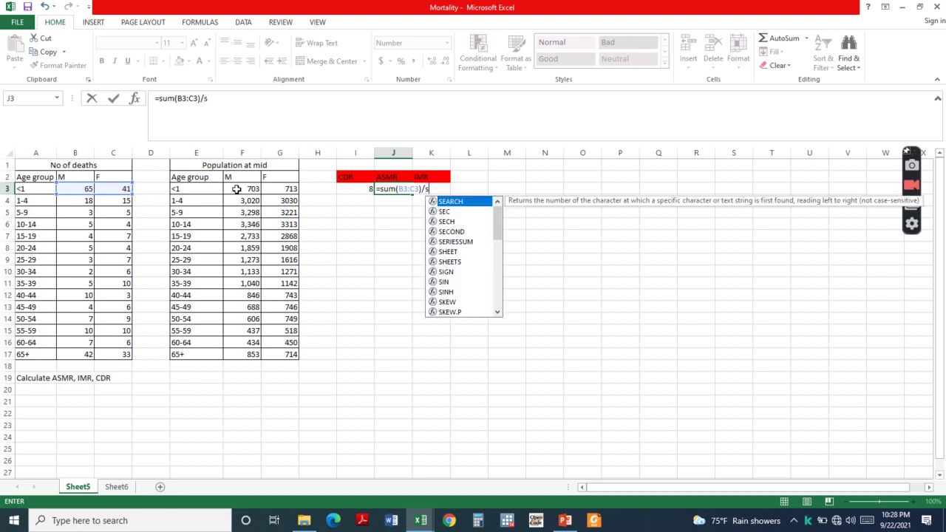
pyautogui.moveTo(239, 189); pyautogui.dragTo(273, 190)
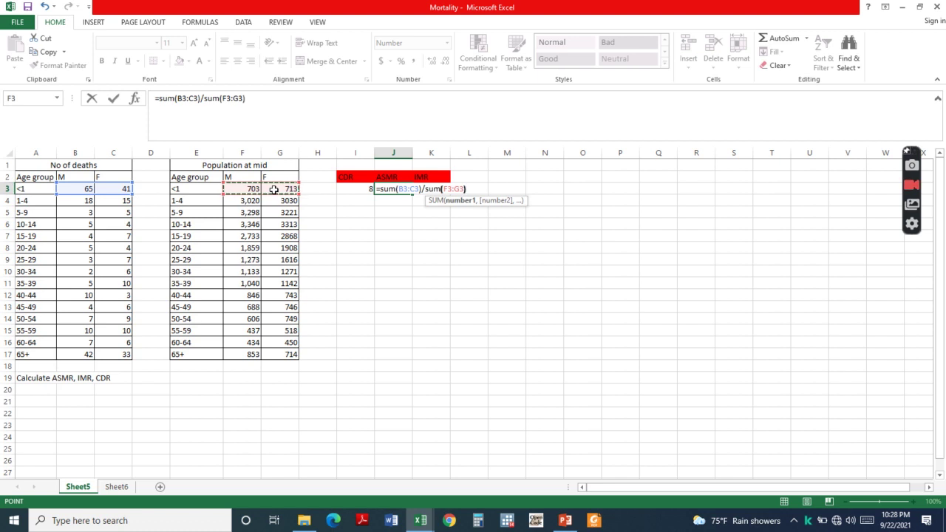
pyautogui.write(')*1000')
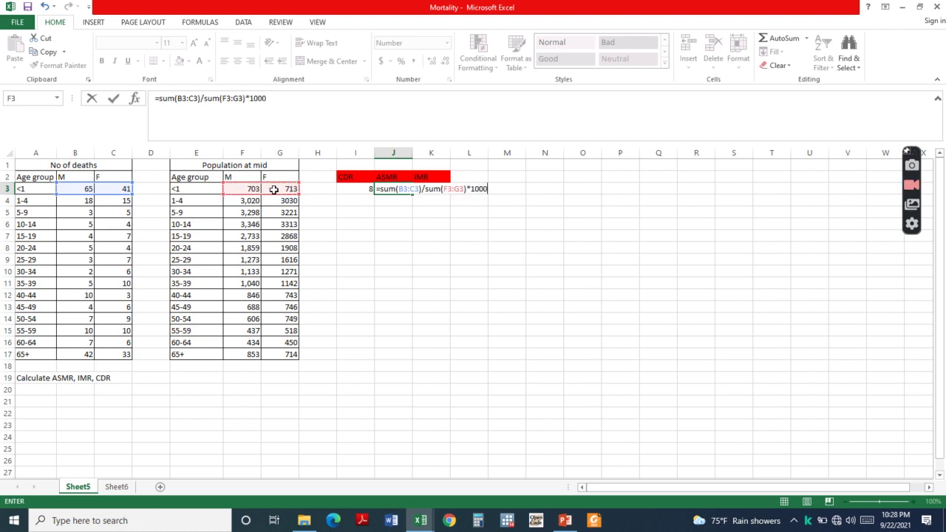
pyautogui.press('Return')
pyautogui.click(433, 189)
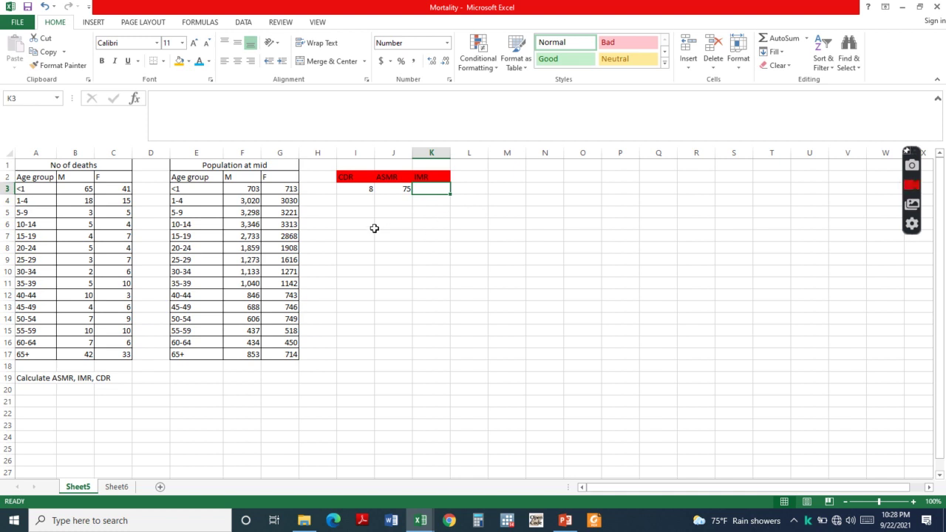
# - Enter =sum(B3:C3)/sum(F3:G3)*1000 in K3, giving an IMR of 75
pyautogui.write('=')
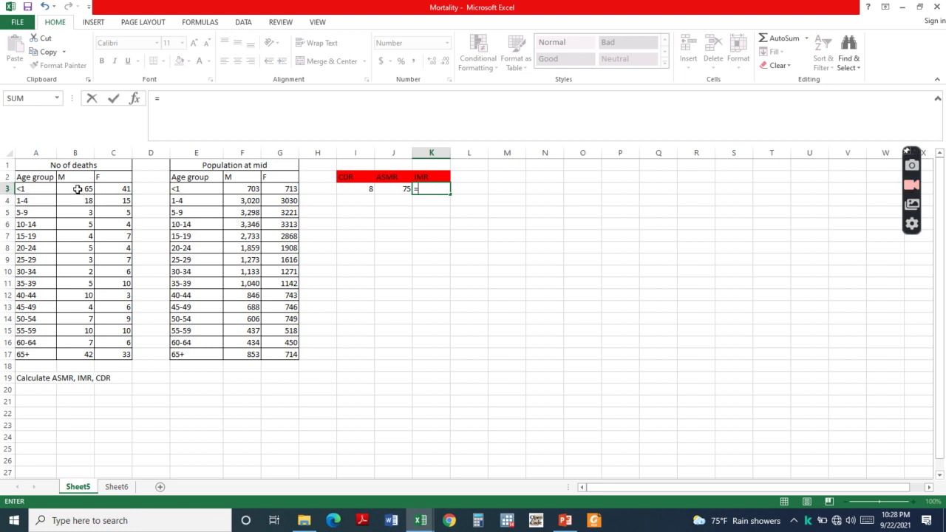
pyautogui.moveTo(78, 189); pyautogui.dragTo(114, 189)
pyautogui.write('/sum(')
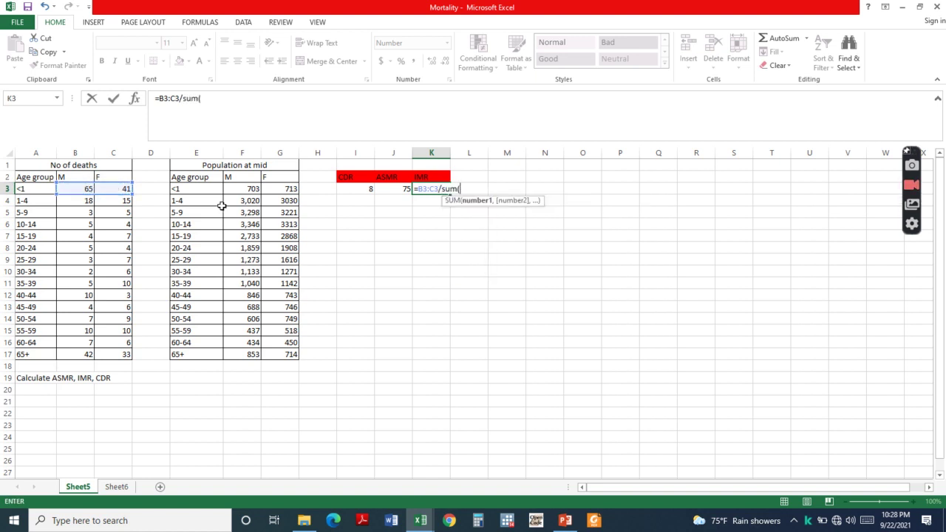
pyautogui.moveTo(240, 189); pyautogui.dragTo(281, 189)
pyautogui.write(')*1000')
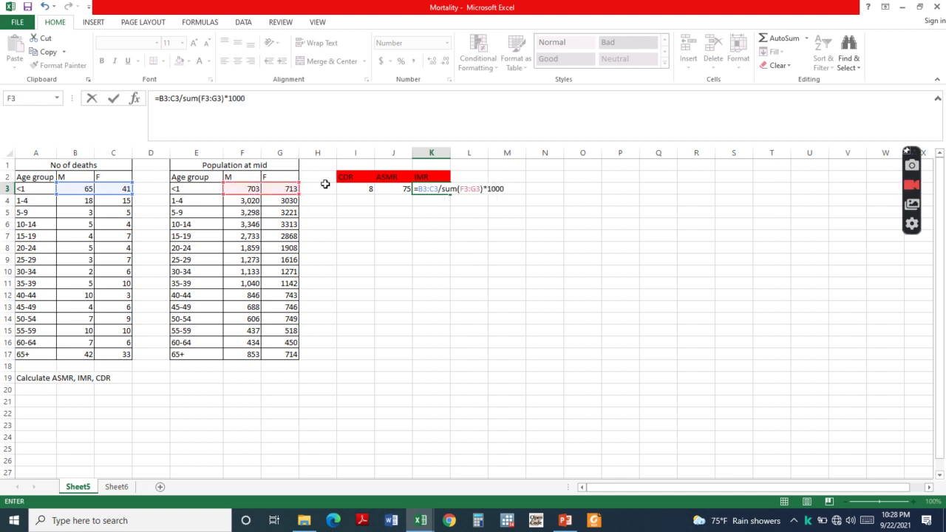
pyautogui.click(418, 188)
pyautogui.write('sum')
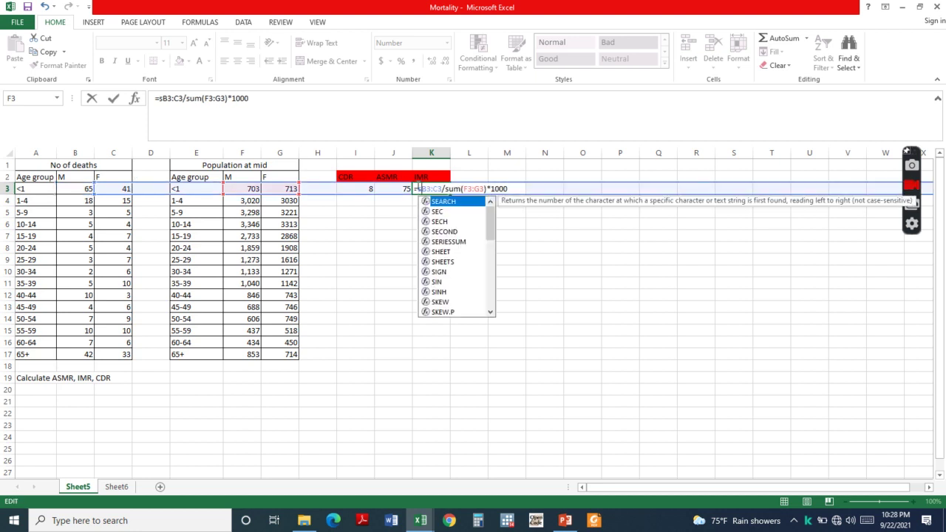
pyautogui.write('(')
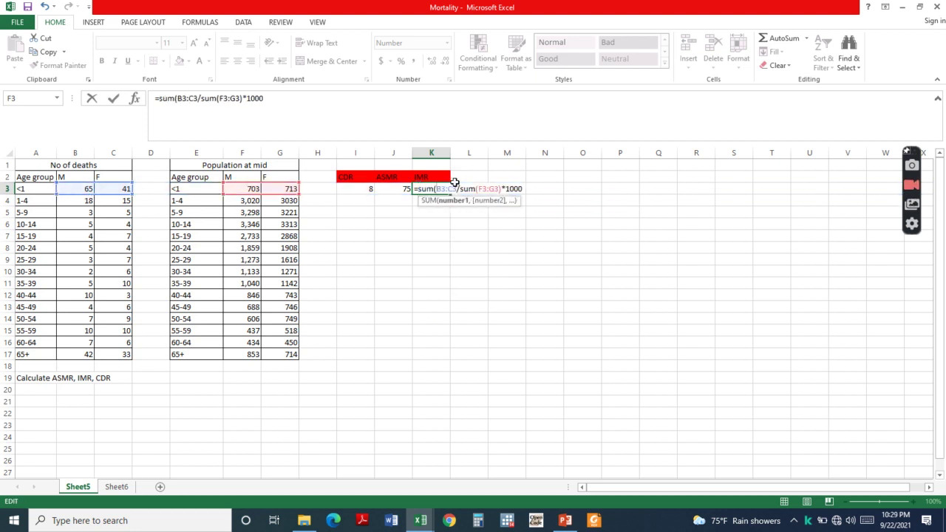
pyautogui.write(')')
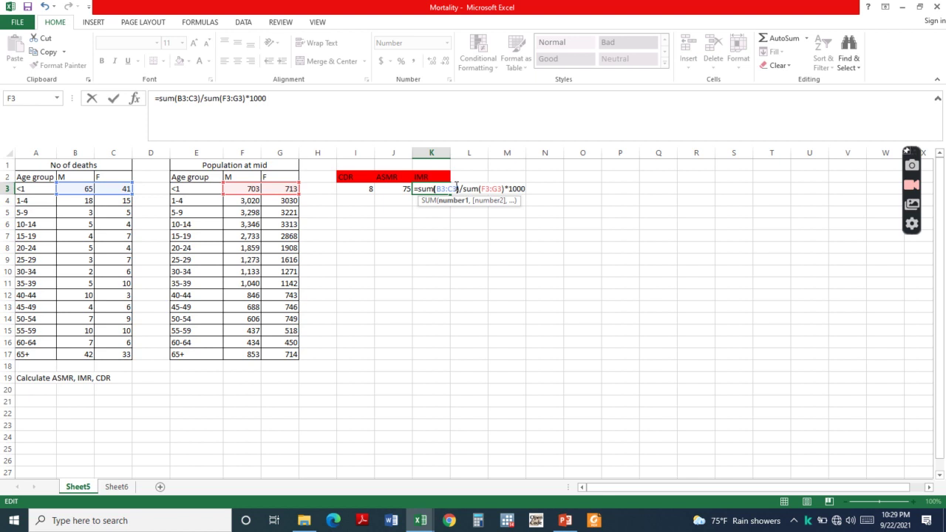
pyautogui.press('Return')
pyautogui.click(413, 216)
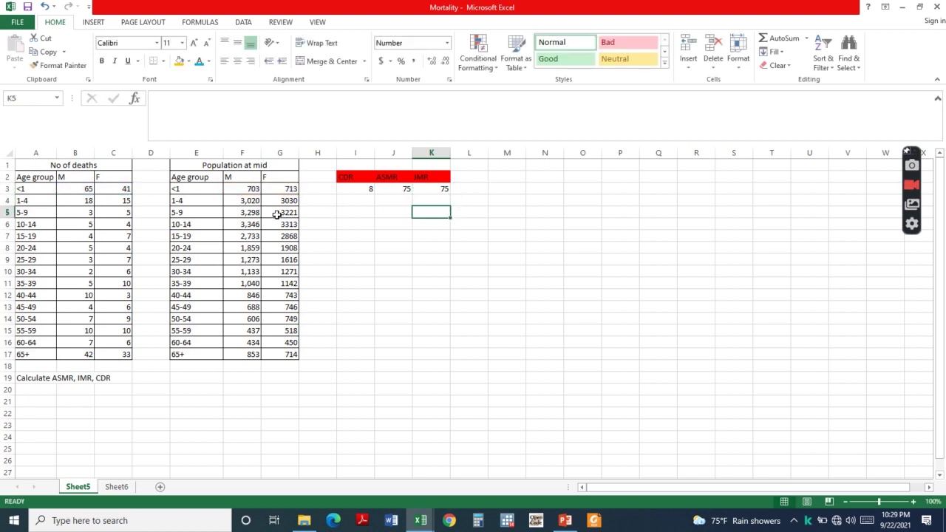
# - On Sheet6, enter =sum(B2:E2)/H2*1000 in F9 for an ENMR of 24
pyautogui.click(119, 487)
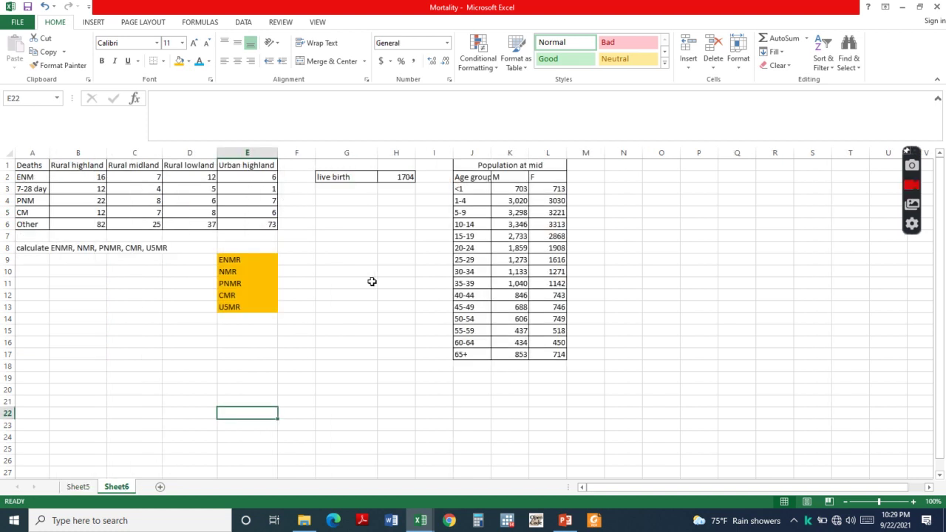
pyautogui.click(295, 260)
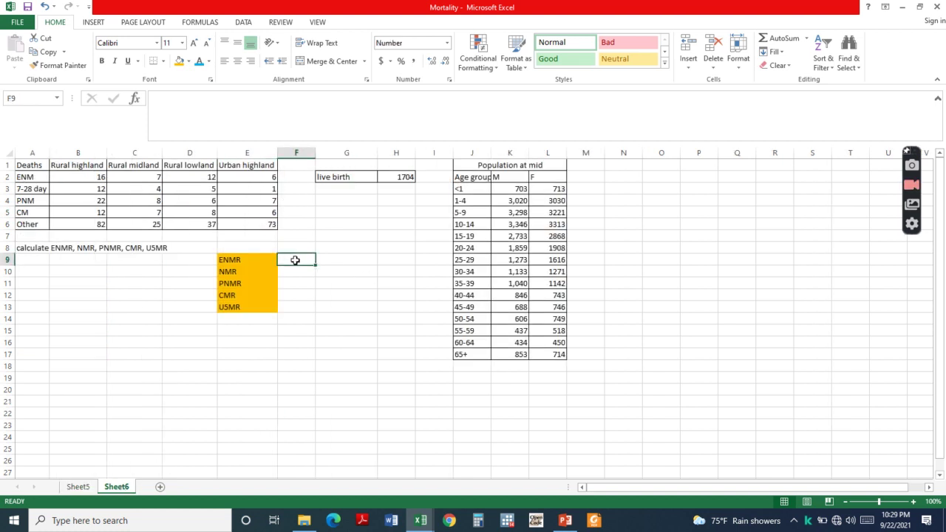
pyautogui.write('=')
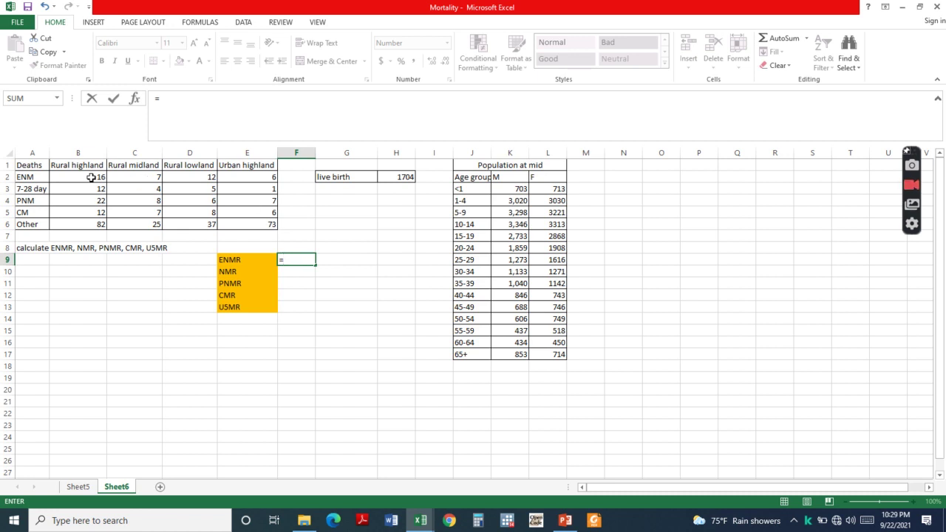
pyautogui.write('s')
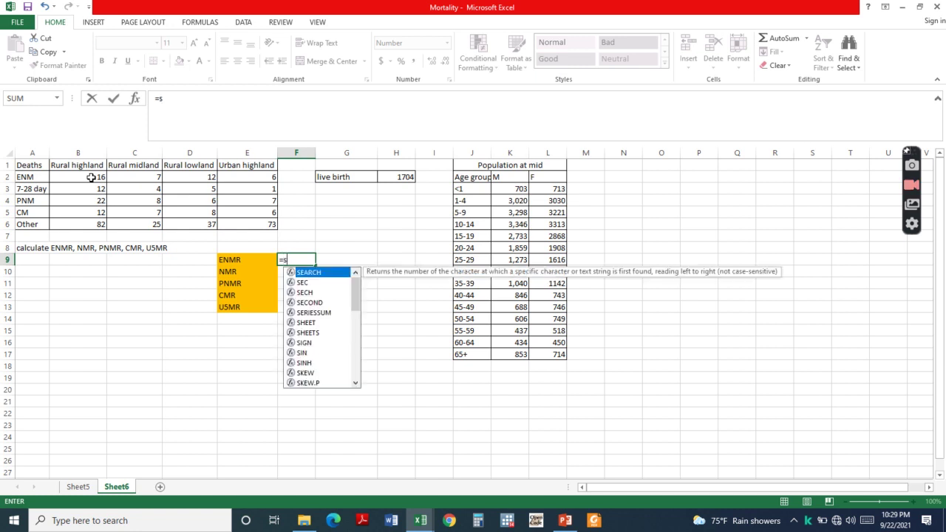
pyautogui.write('um(')
pyautogui.moveTo(91, 178); pyautogui.dragTo(253, 179)
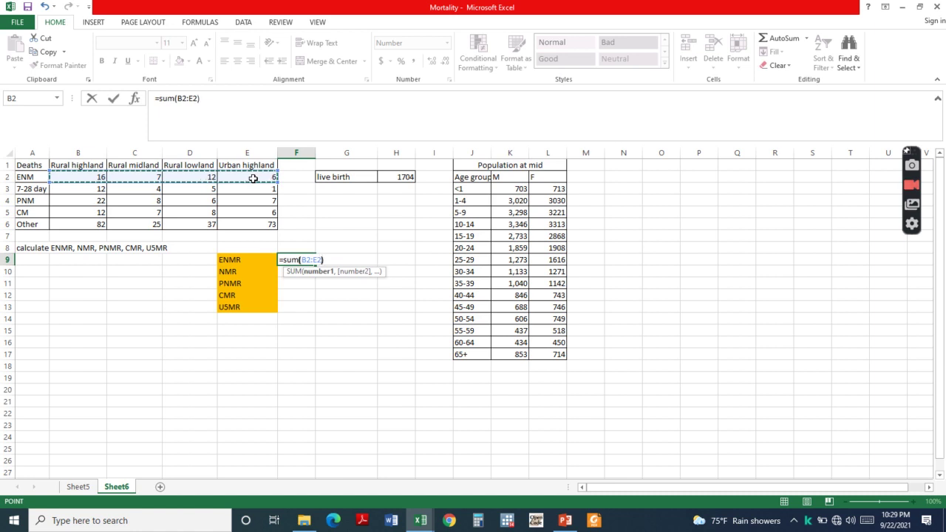
pyautogui.write(')/')
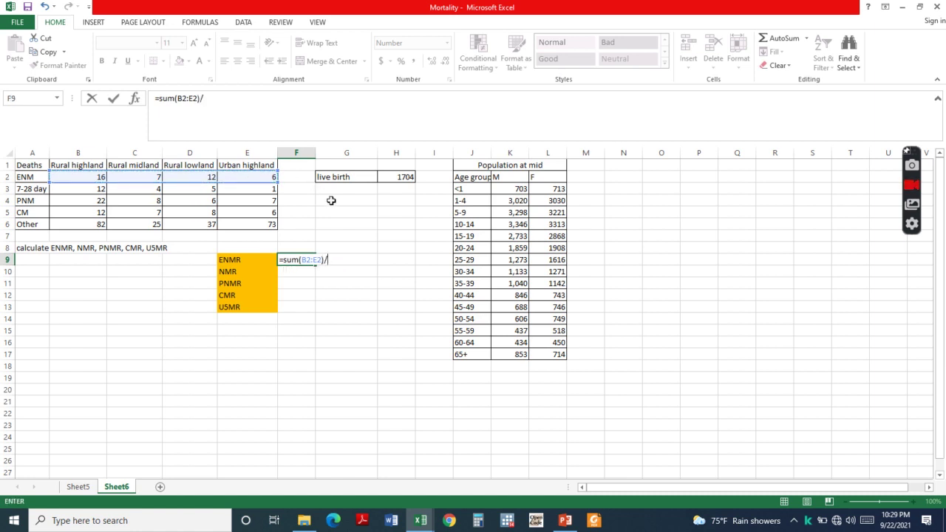
pyautogui.click(398, 177)
pyautogui.write('*1000')
pyautogui.press('Return')
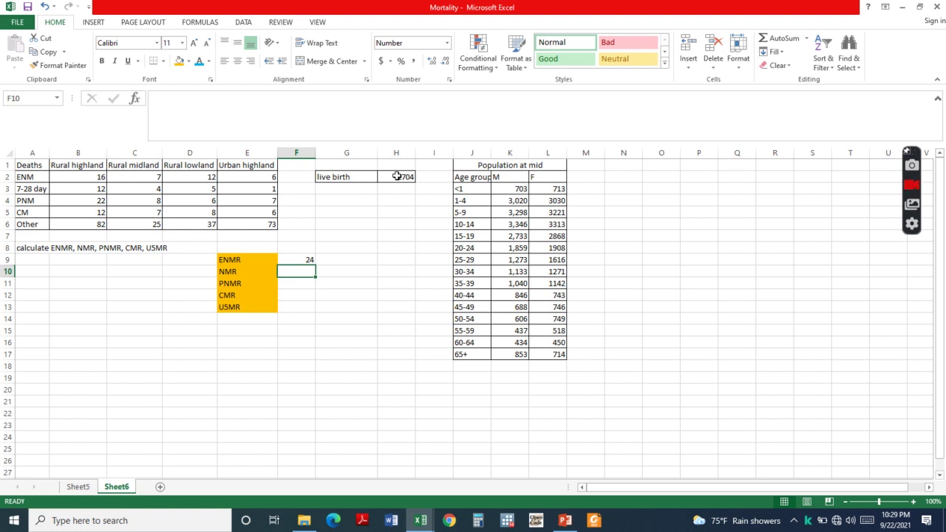
pyautogui.write('=')
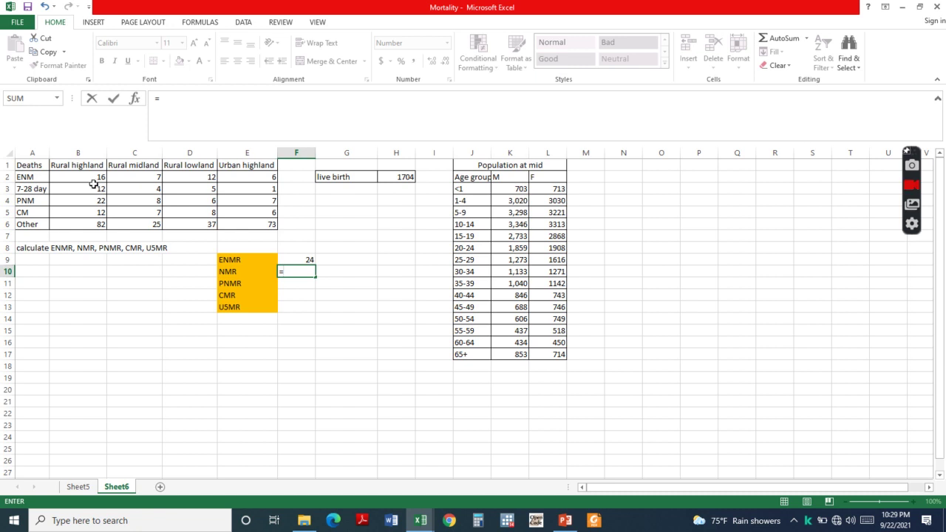
# - Enter the NMR formula in F10, summing deaths B2:E3 over live births in H2, giving 37
pyautogui.write('sum')
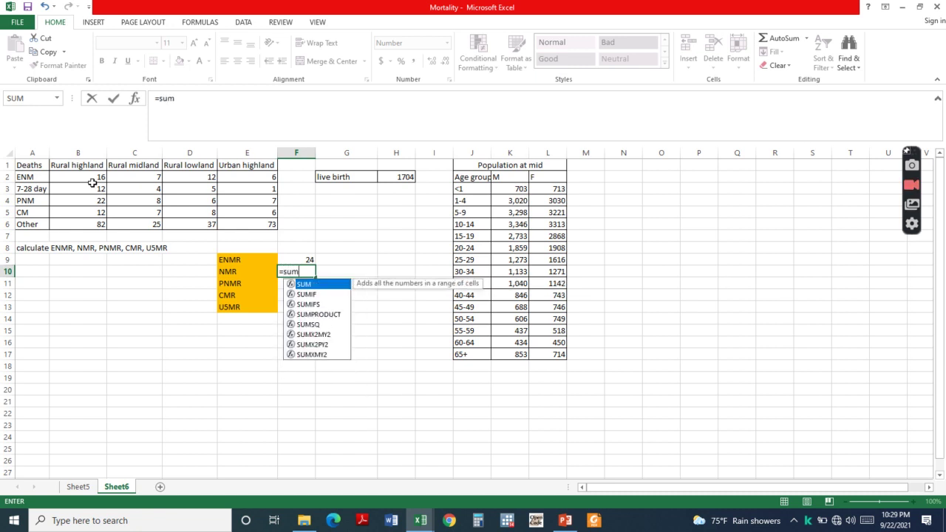
pyautogui.write('(')
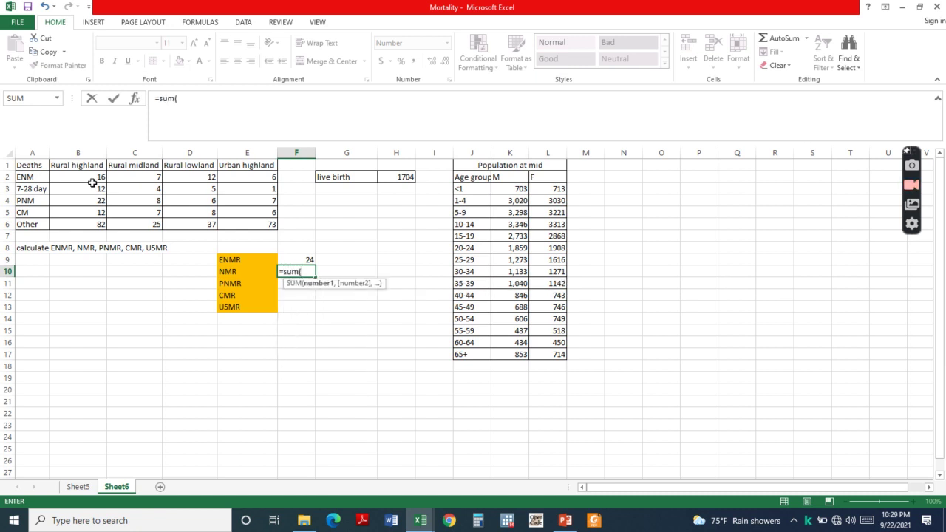
pyautogui.moveTo(92, 183); pyautogui.dragTo(249, 187)
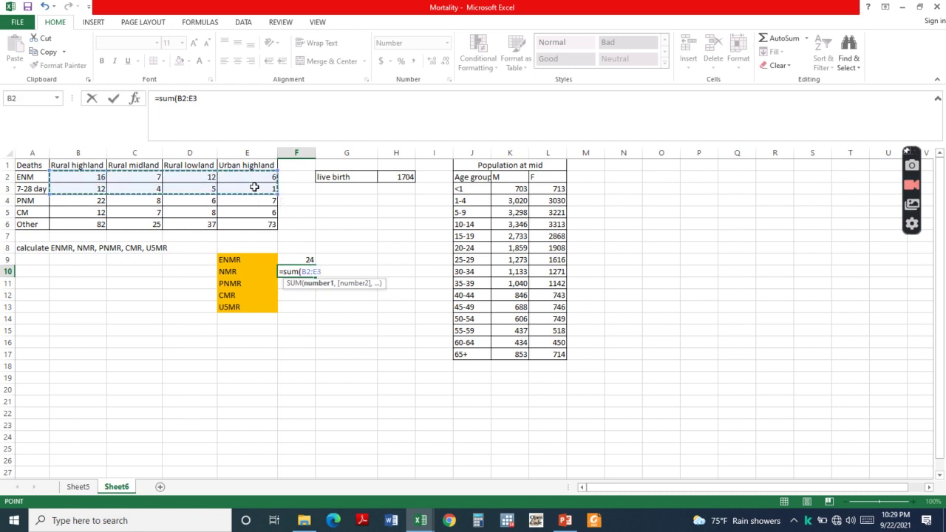
pyautogui.write(')/')
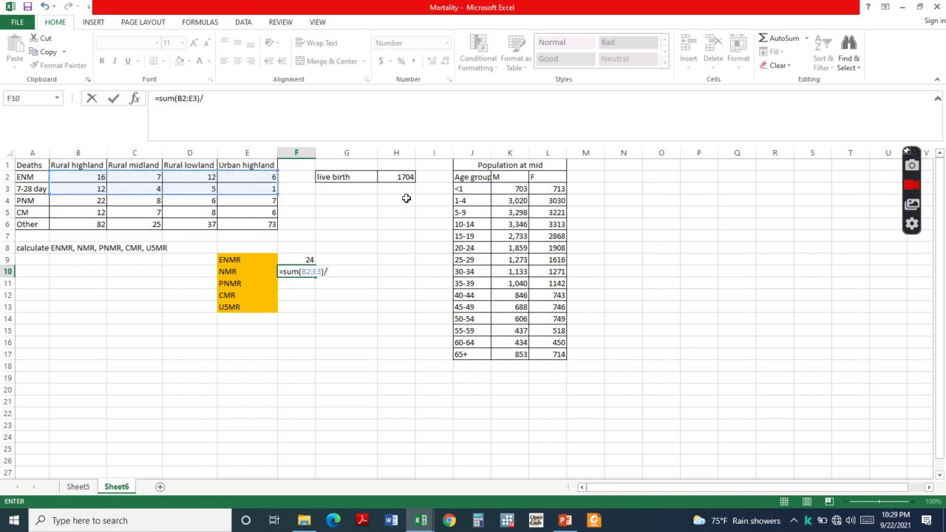
pyautogui.click(406, 175)
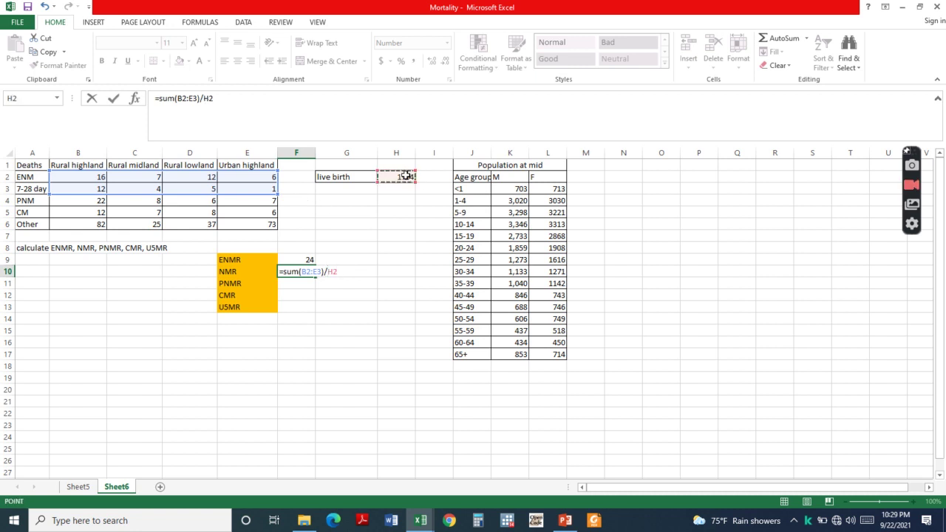
pyautogui.write('*1000')
pyautogui.press('Return')
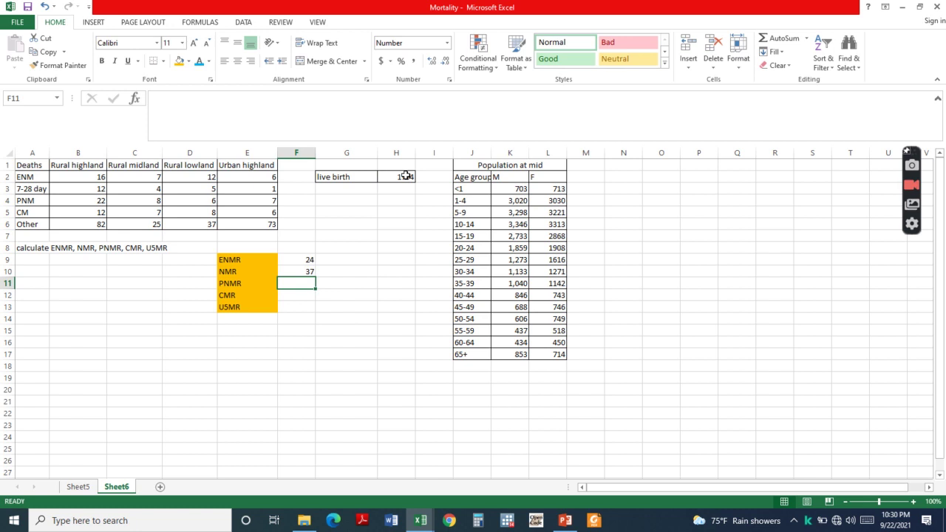
# - Enter =sum(B4:E4)/H2*1000 in F11 for a PNMR of 25
pyautogui.write('=')
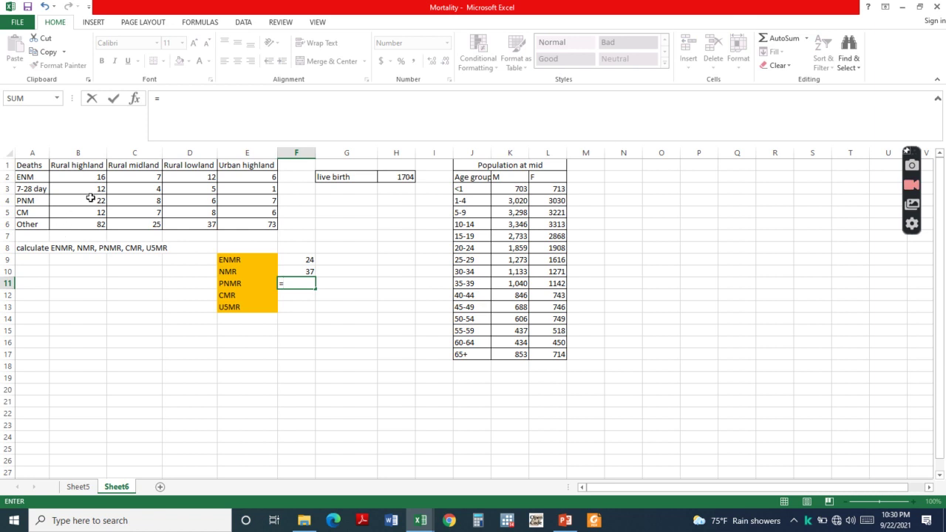
pyautogui.write('su')
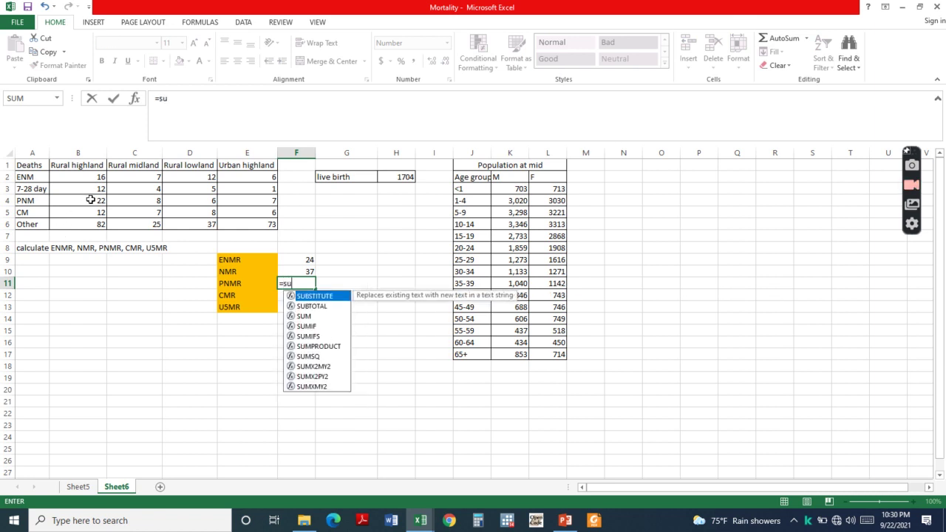
pyautogui.write('m(')
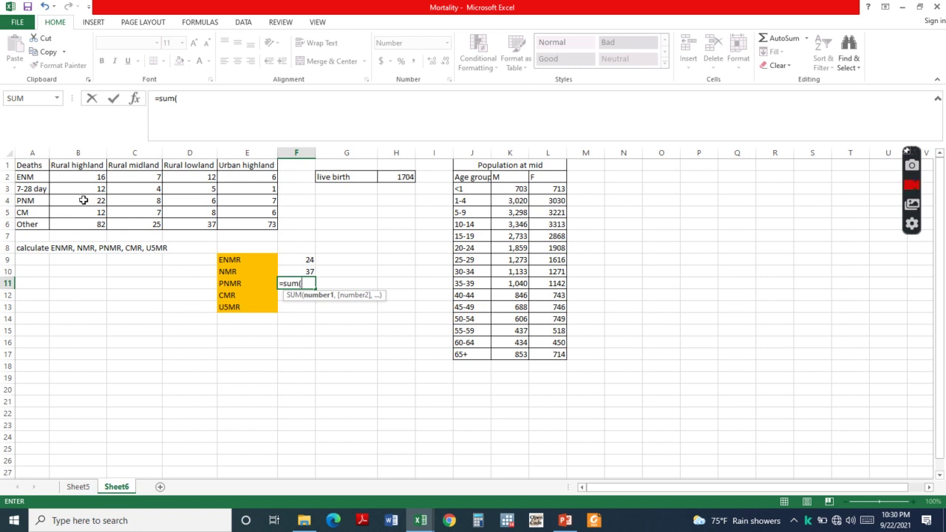
pyautogui.moveTo(84, 201); pyautogui.dragTo(267, 198)
pyautogui.write(')')
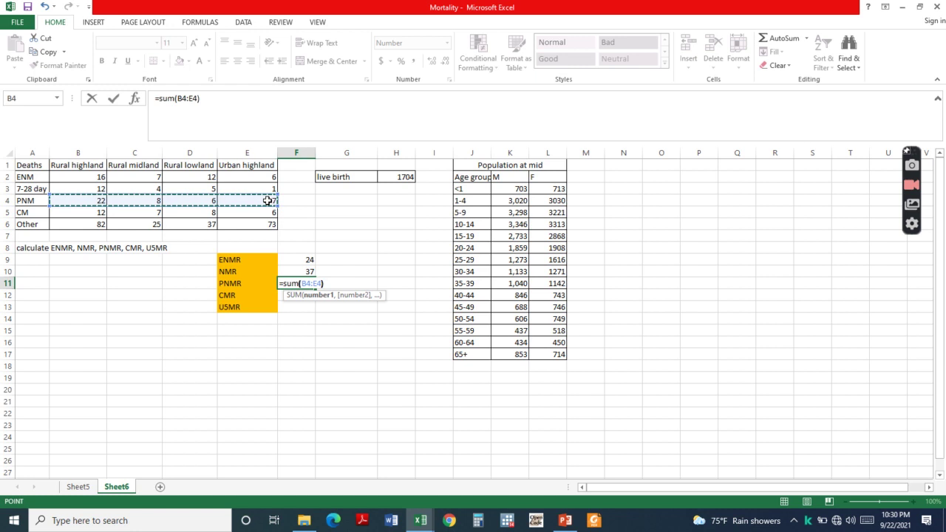
pyautogui.write('/')
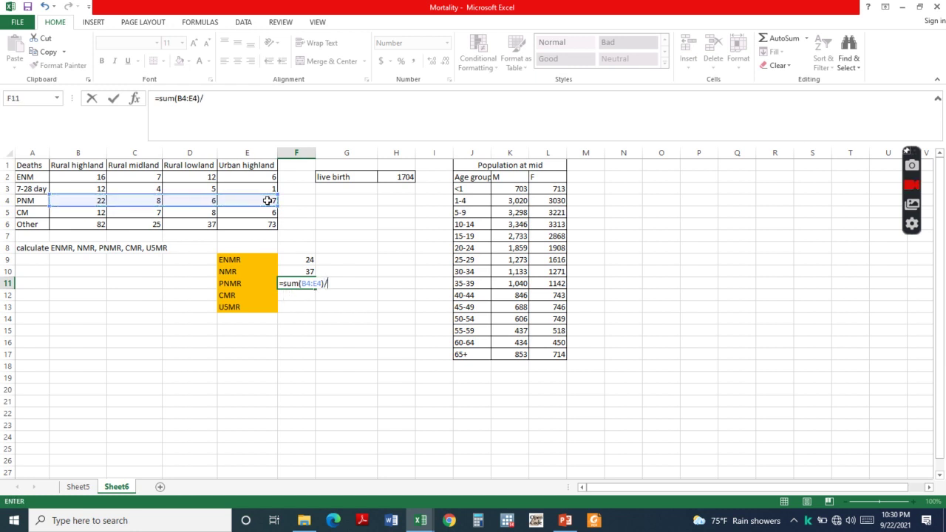
pyautogui.click(411, 176)
pyautogui.write('*1000')
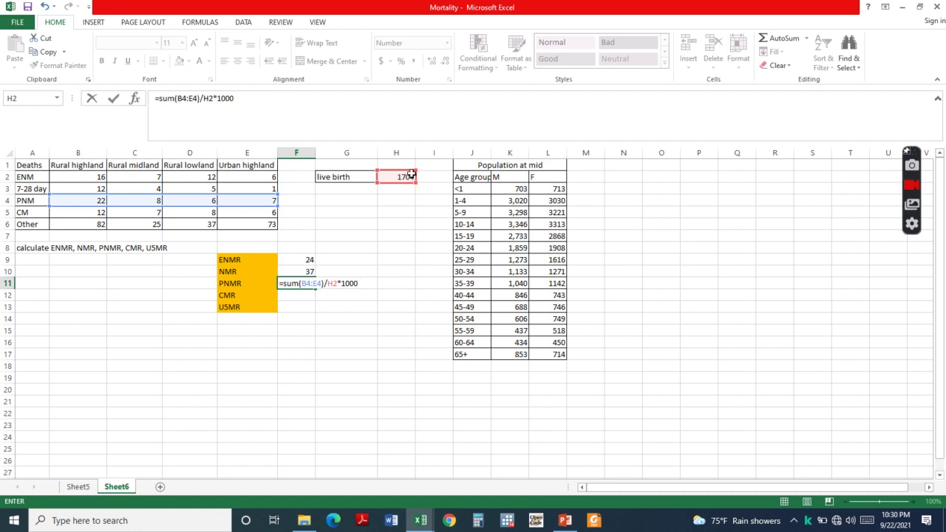
pyautogui.press('Return')
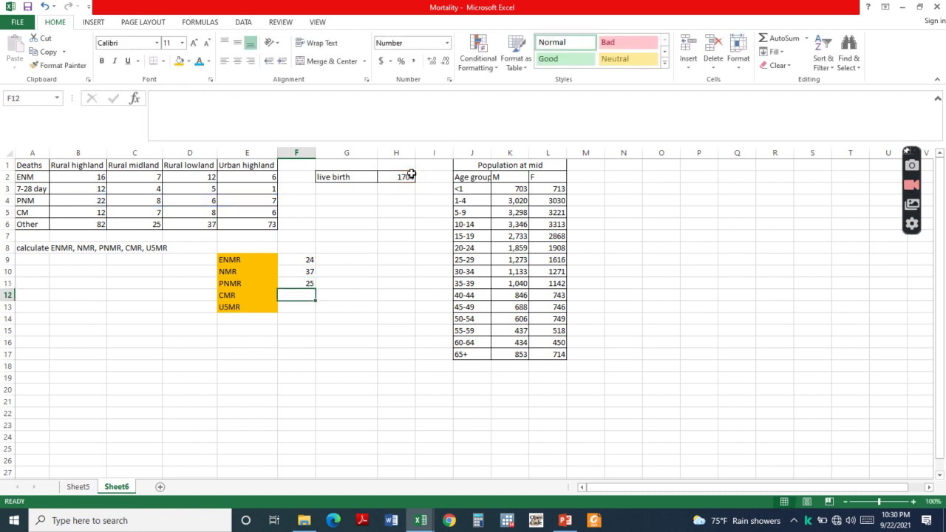
# - Enter =sum(B5:E5)/sum(K4:L4)*1000 in F12 for a CMR of 5
pyautogui.write('=')
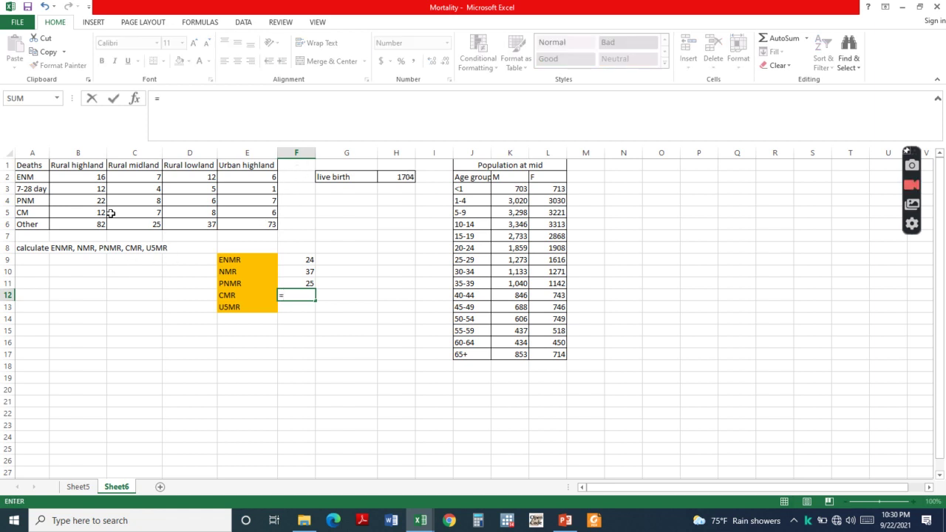
pyautogui.write('sum(')
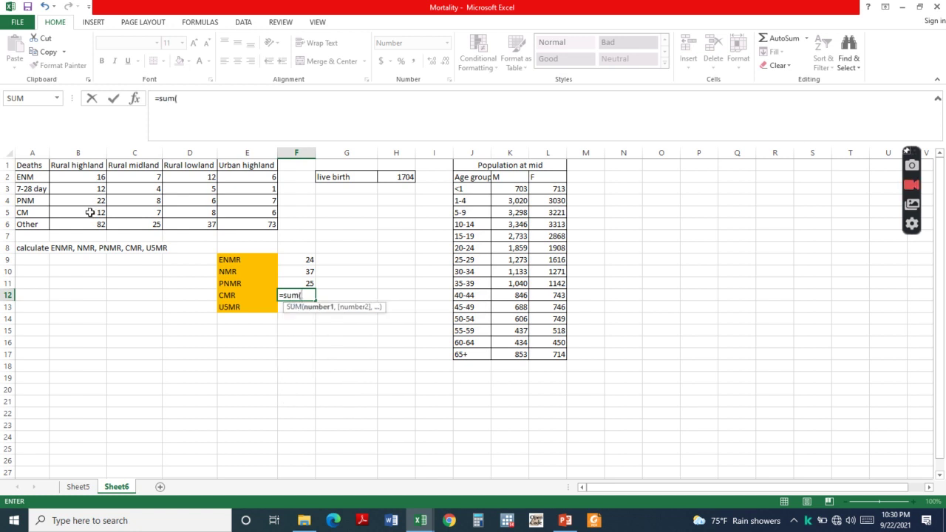
pyautogui.moveTo(93, 212); pyautogui.dragTo(252, 213)
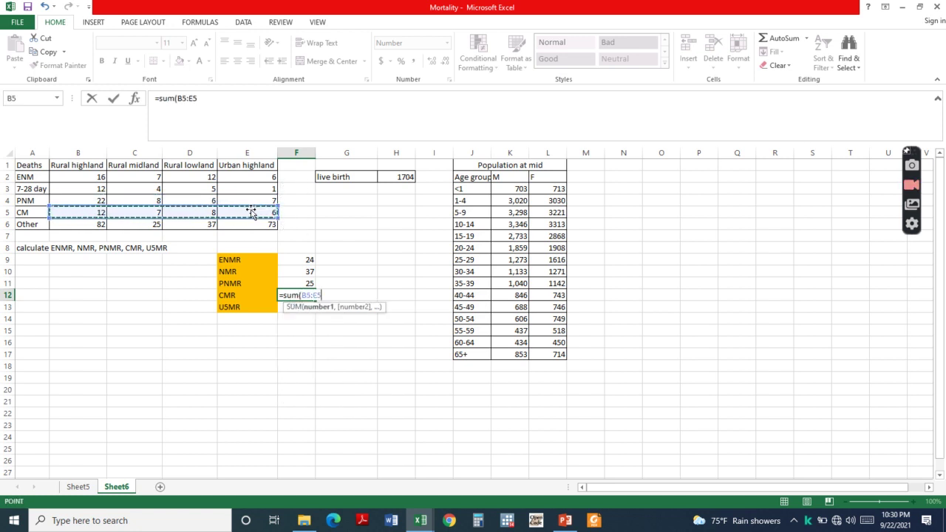
pyautogui.write(')/')
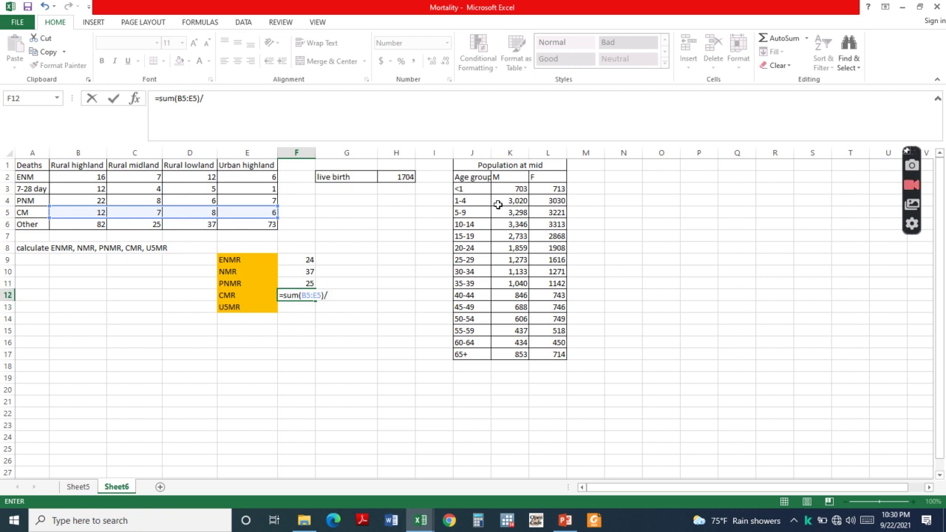
pyautogui.moveTo(498, 203); pyautogui.dragTo(556, 201)
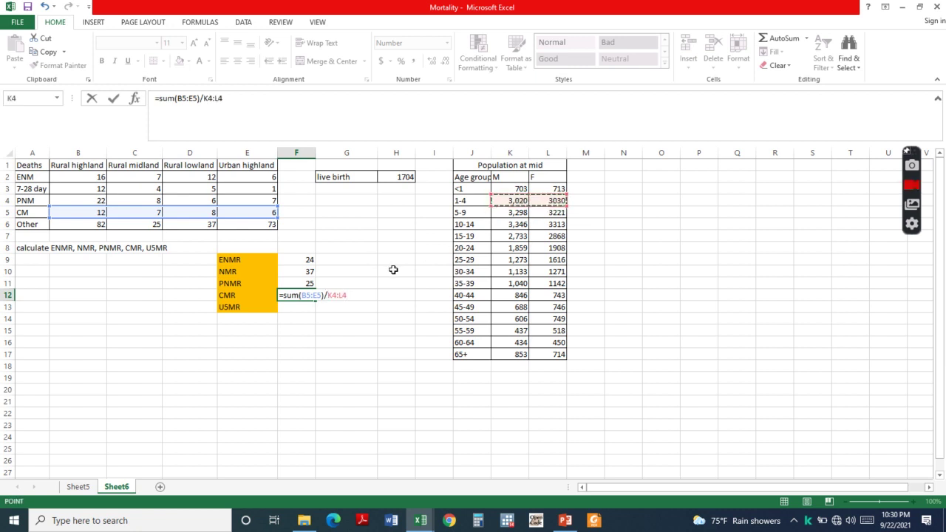
pyautogui.click(328, 295)
pyautogui.write('m(K4:L4)')
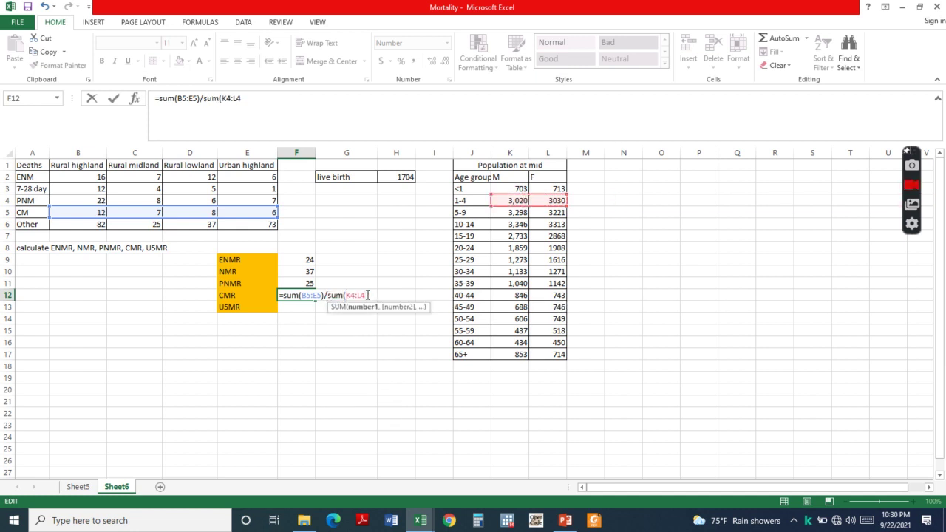
pyautogui.write('*1000')
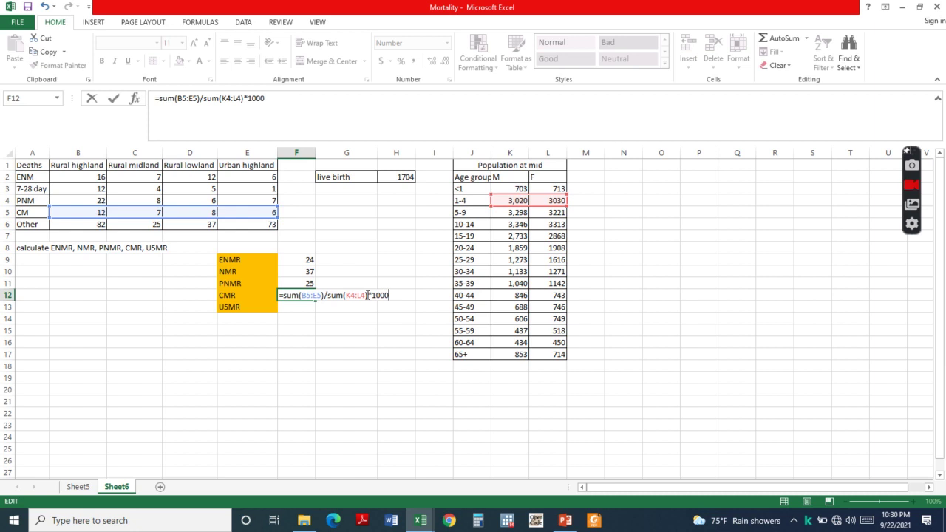
pyautogui.press('Return')
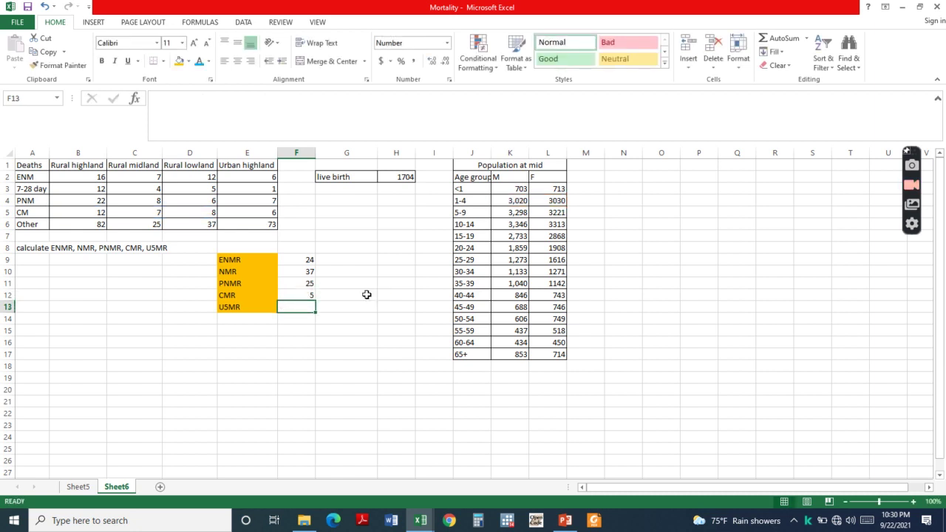
# - In F13, enter a formula dividing deaths B2:E5 by population K3:L4, times 1000
pyautogui.write('=')
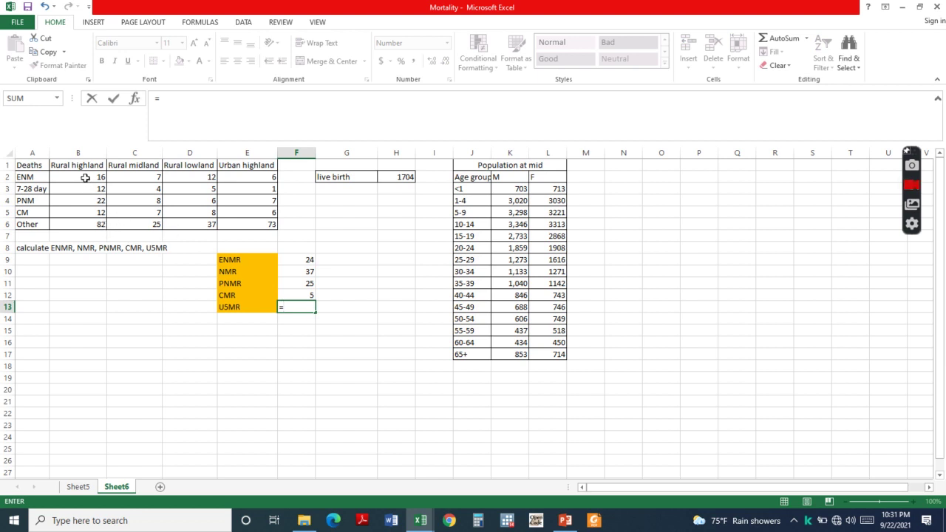
pyautogui.moveTo(85, 177); pyautogui.dragTo(254, 211)
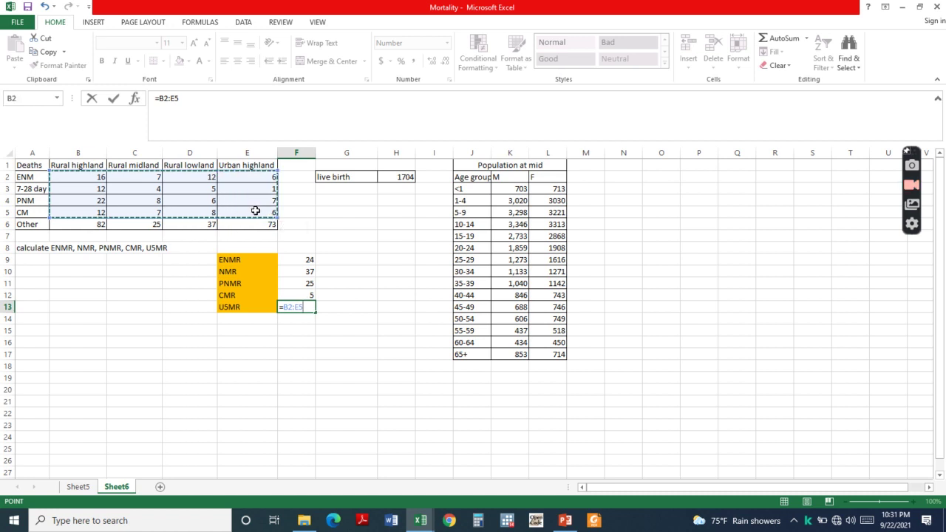
pyautogui.write('/')
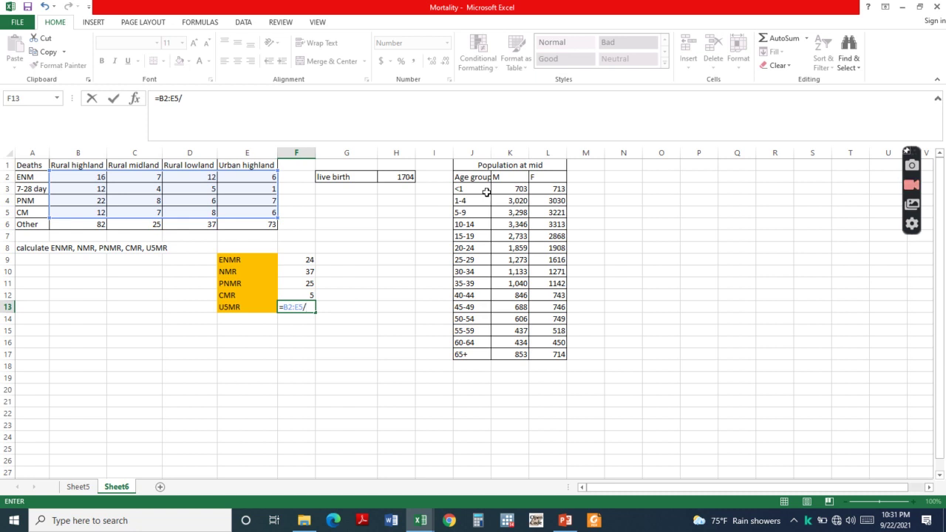
pyautogui.moveTo(508, 189); pyautogui.dragTo(550, 200)
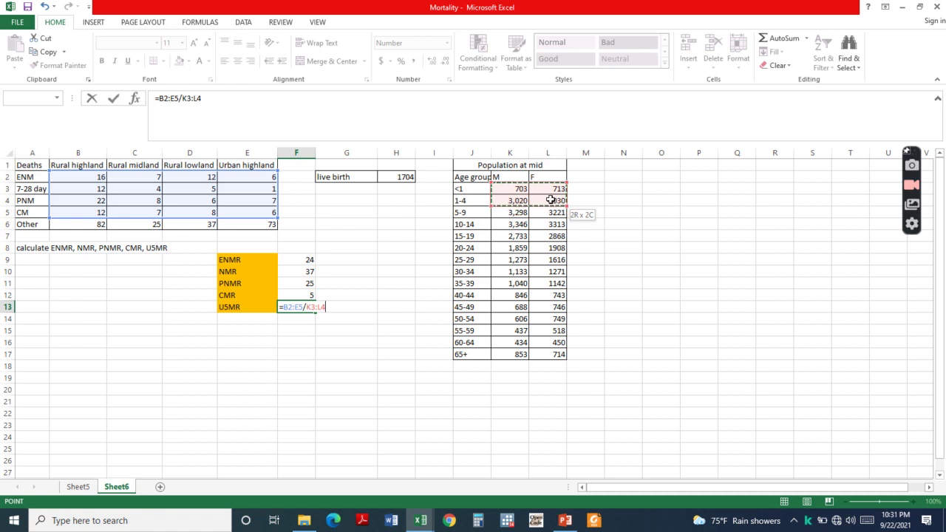
pyautogui.write('*1000')
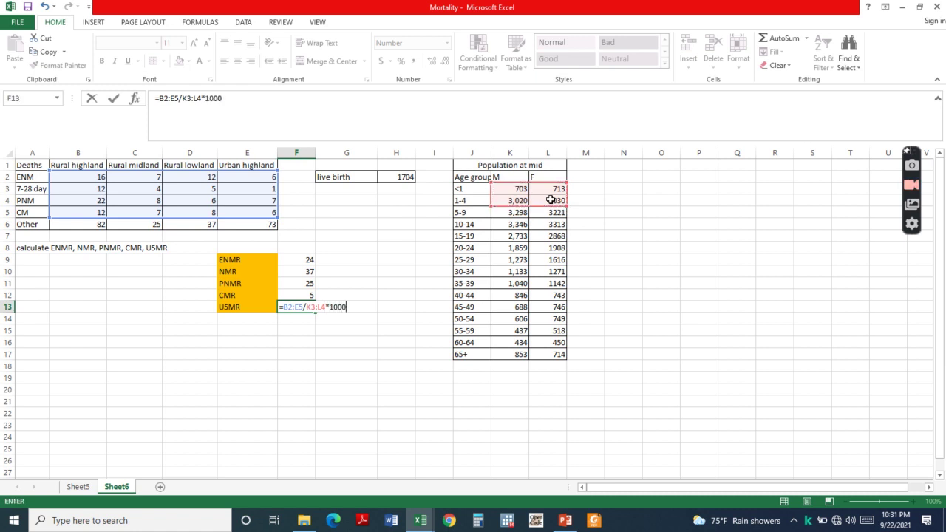
# - Wrap both ranges in SUM for =sum(B2:E5)/sum(K3:L4)*1000, giving a U5MR of 19
pyautogui.click(305, 305)
pyautogui.write('sum(')
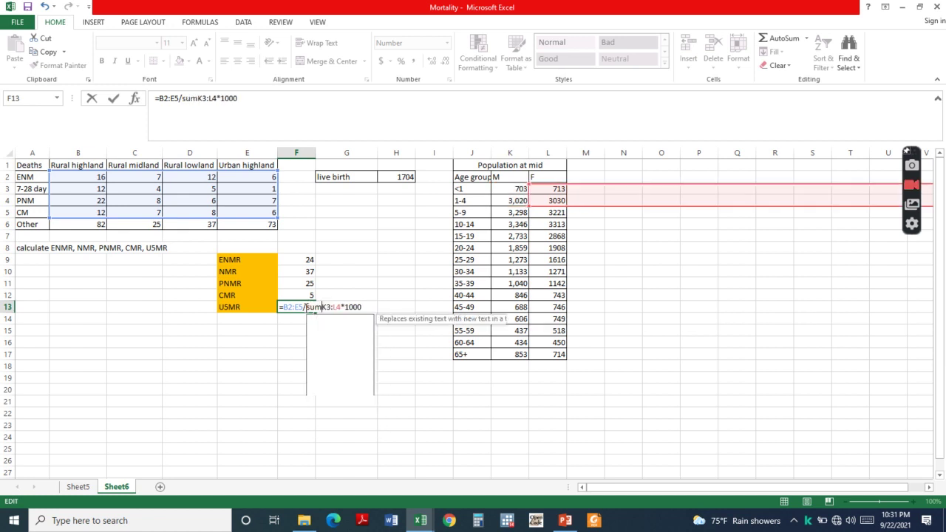
pyautogui.click(344, 306)
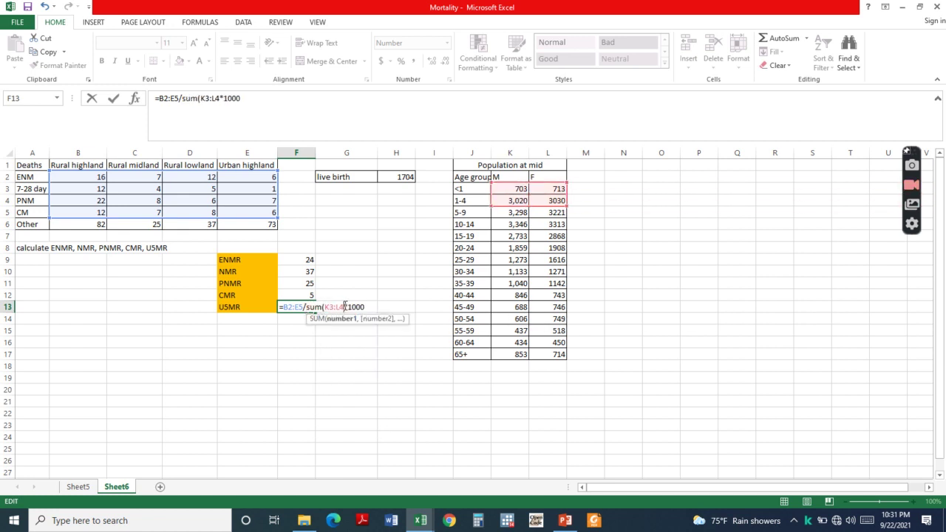
pyautogui.write(')')
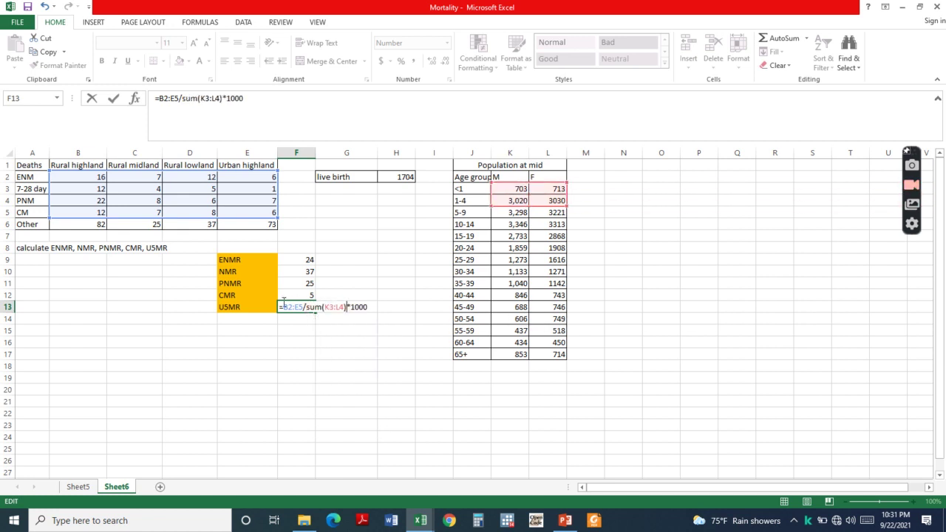
pyautogui.click(281, 306)
pyautogui.write('sum(')
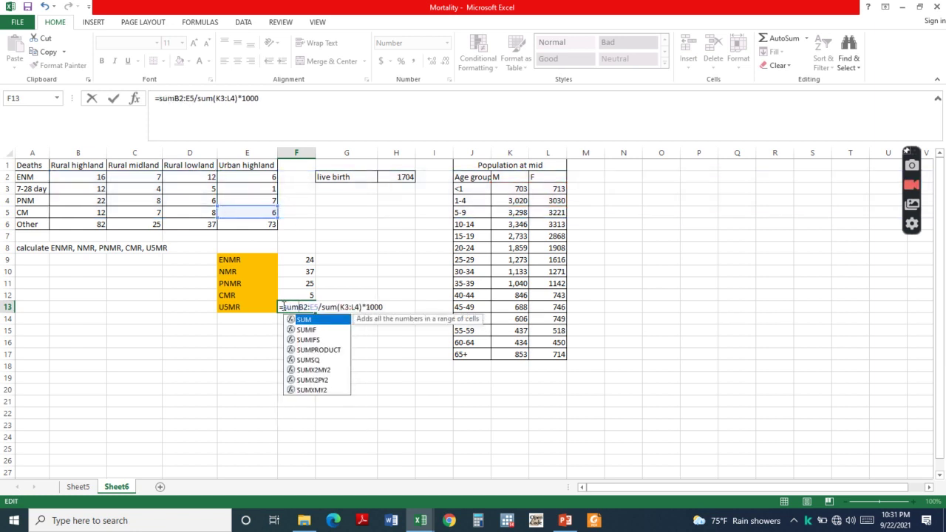
pyautogui.click(321, 307)
pyautogui.write(')')
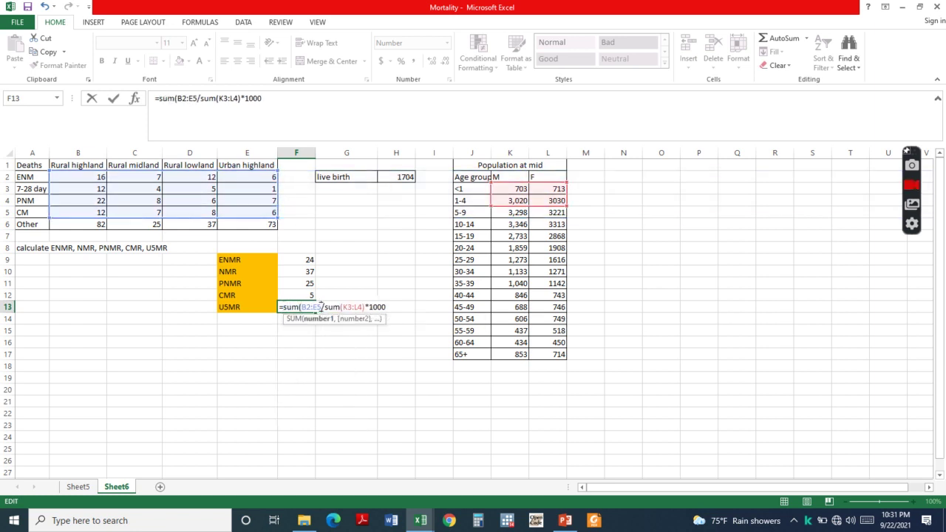
pyautogui.press('Return')
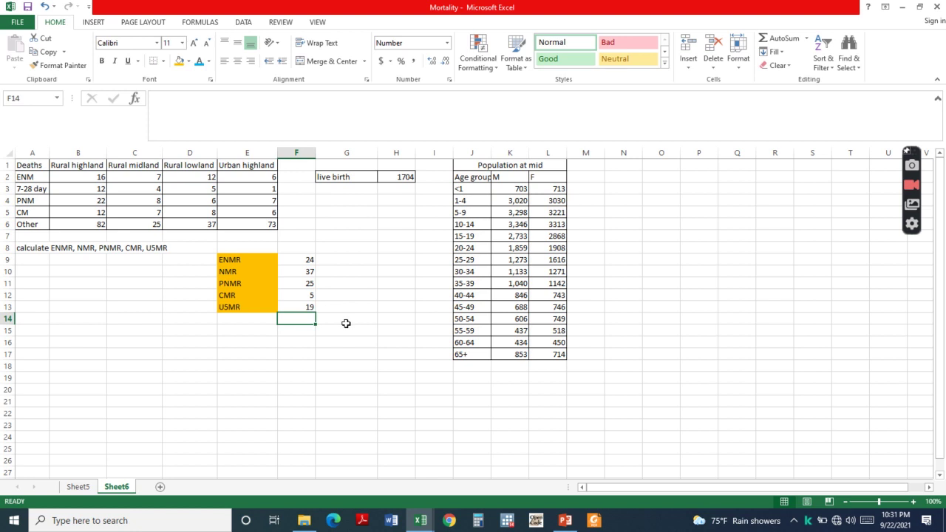